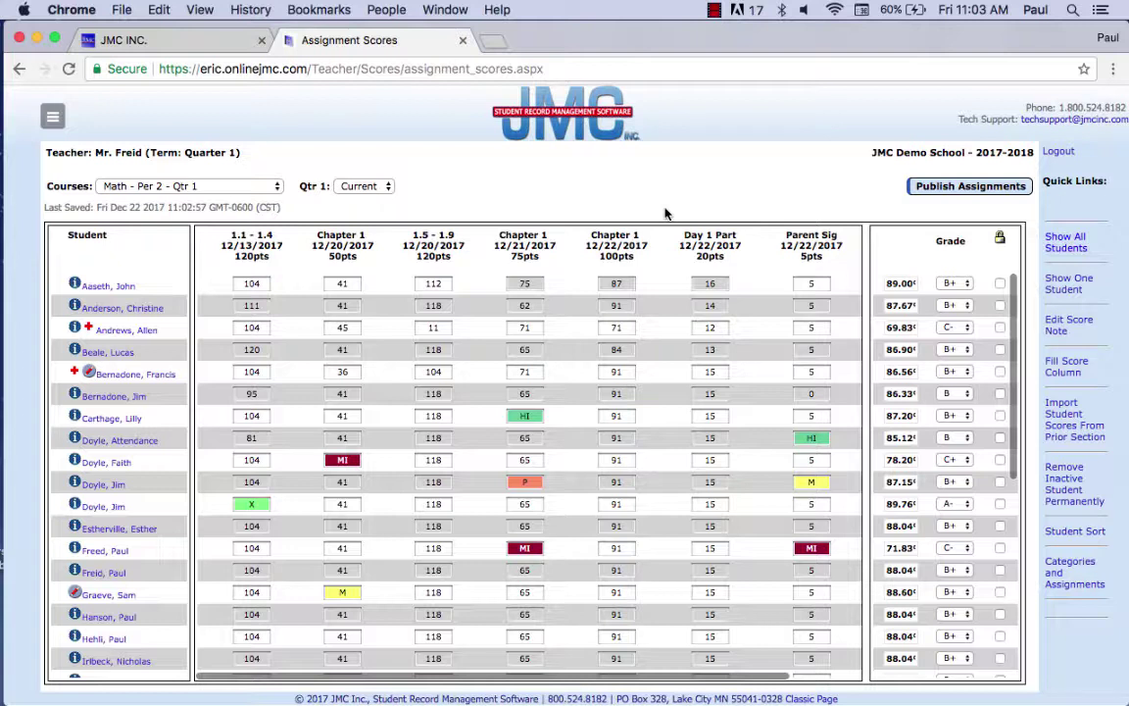
Step: Try an 80 on the first student's 75-point Chapter 1 score, then revert it to 75
left_click(538, 282)
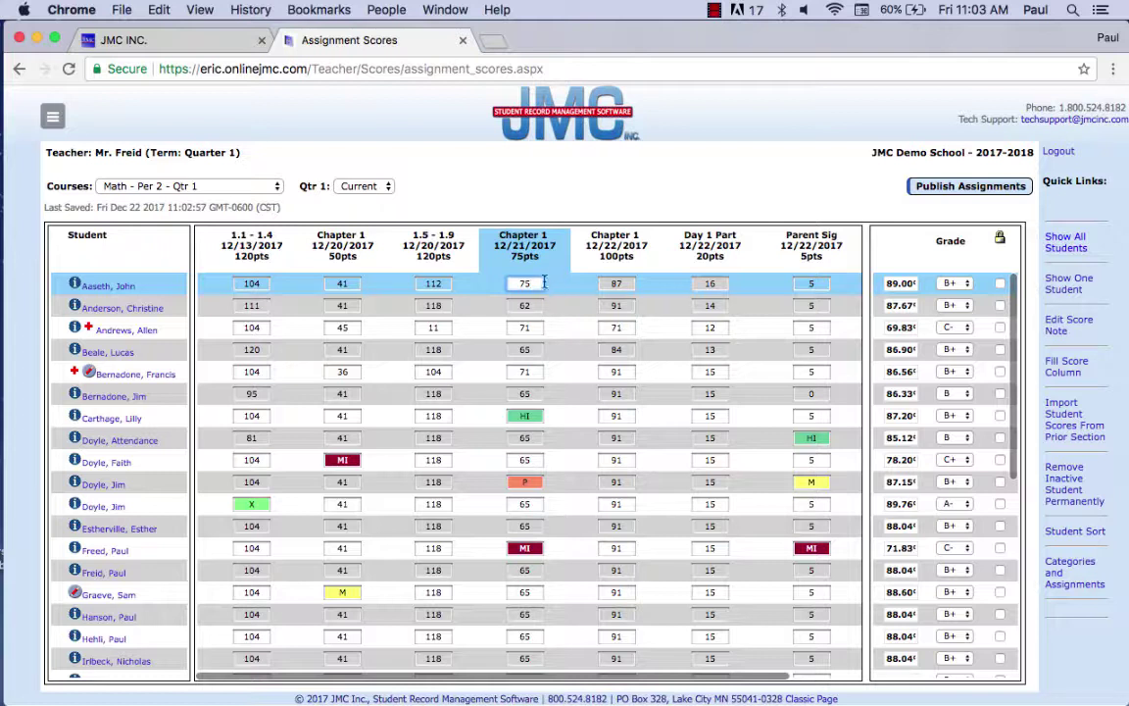
type("80")
key("Return")
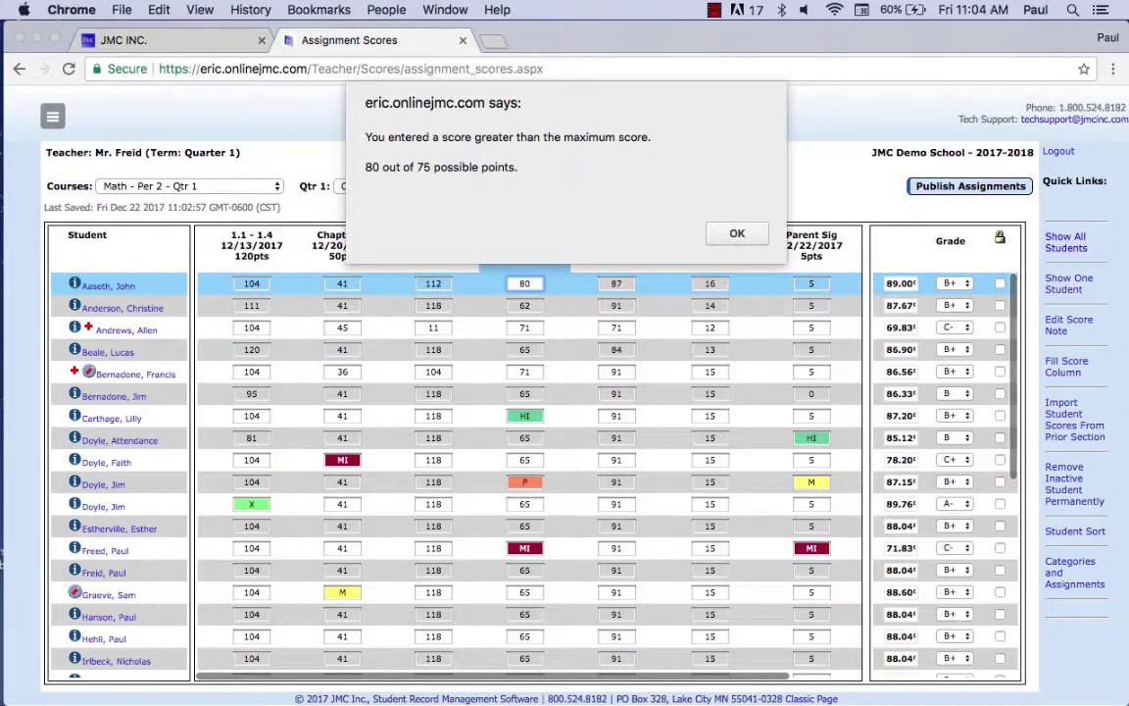
left_click(733, 233)
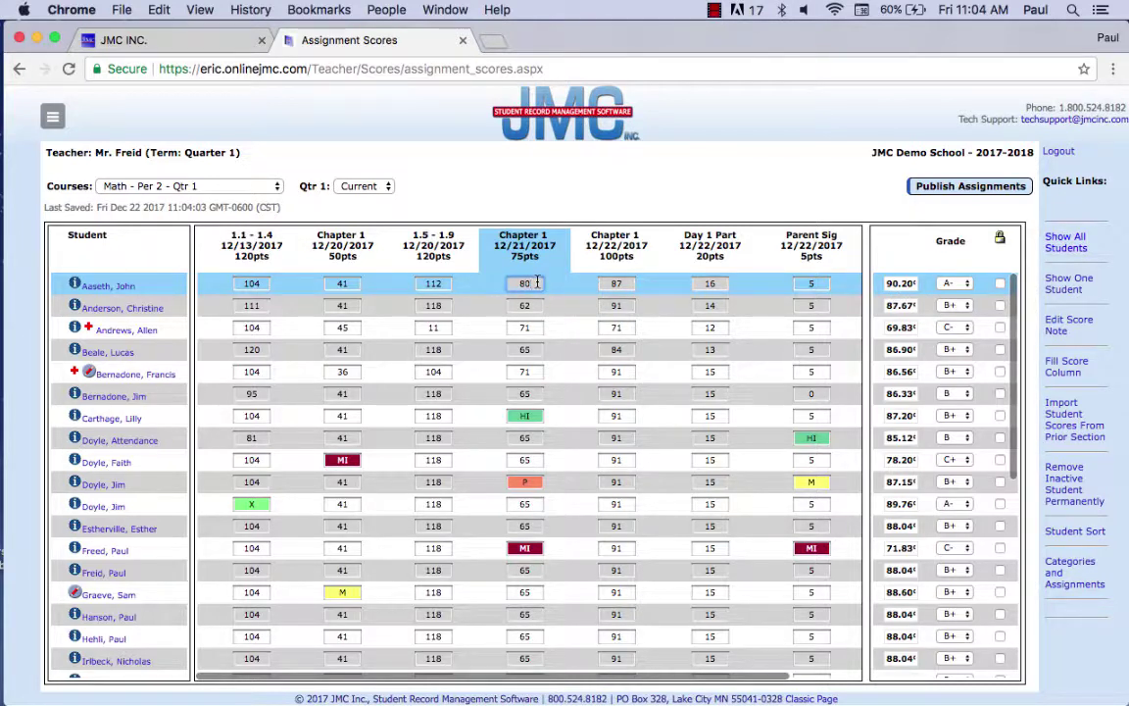
key("BackSpace")
key("BackSpace")
type("75")
Step: Add a new grading category named Extra Credit with weight 2
left_click(1055, 567)
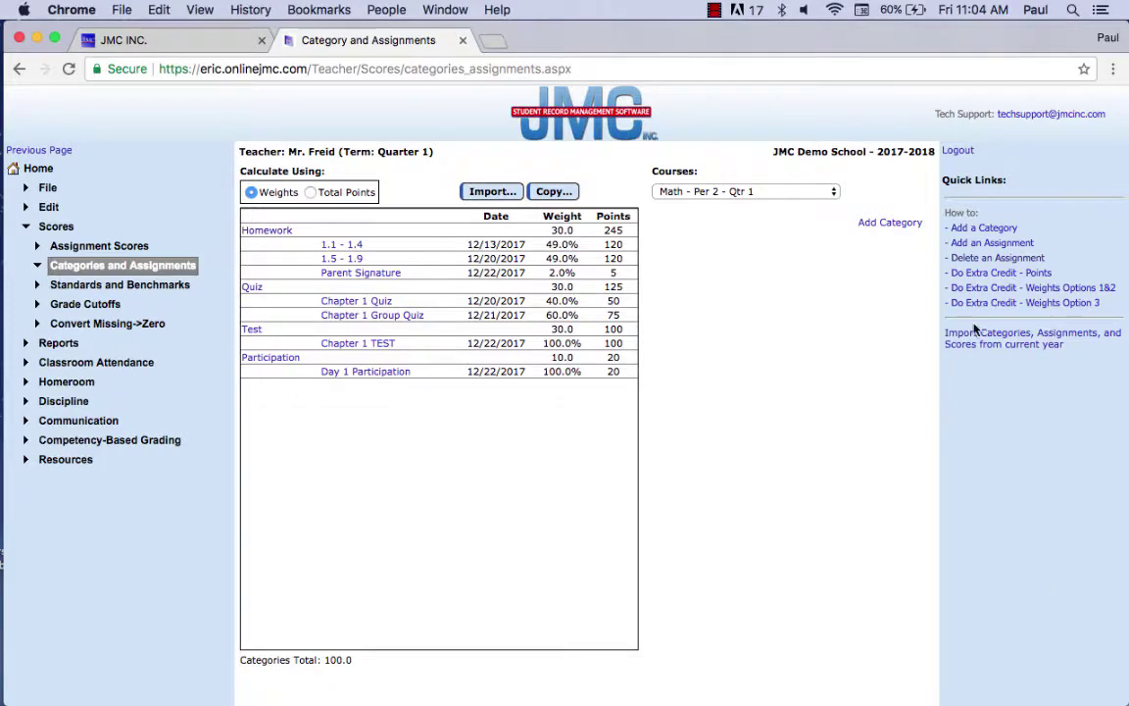
left_click(902, 223)
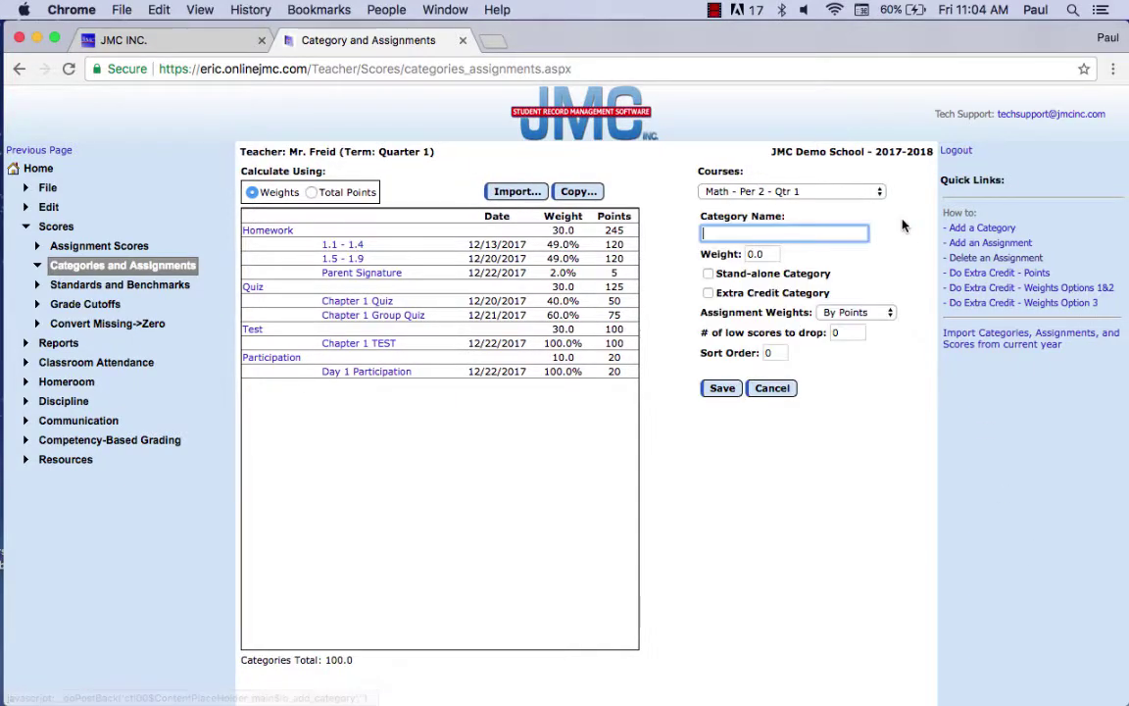
type("Extra")
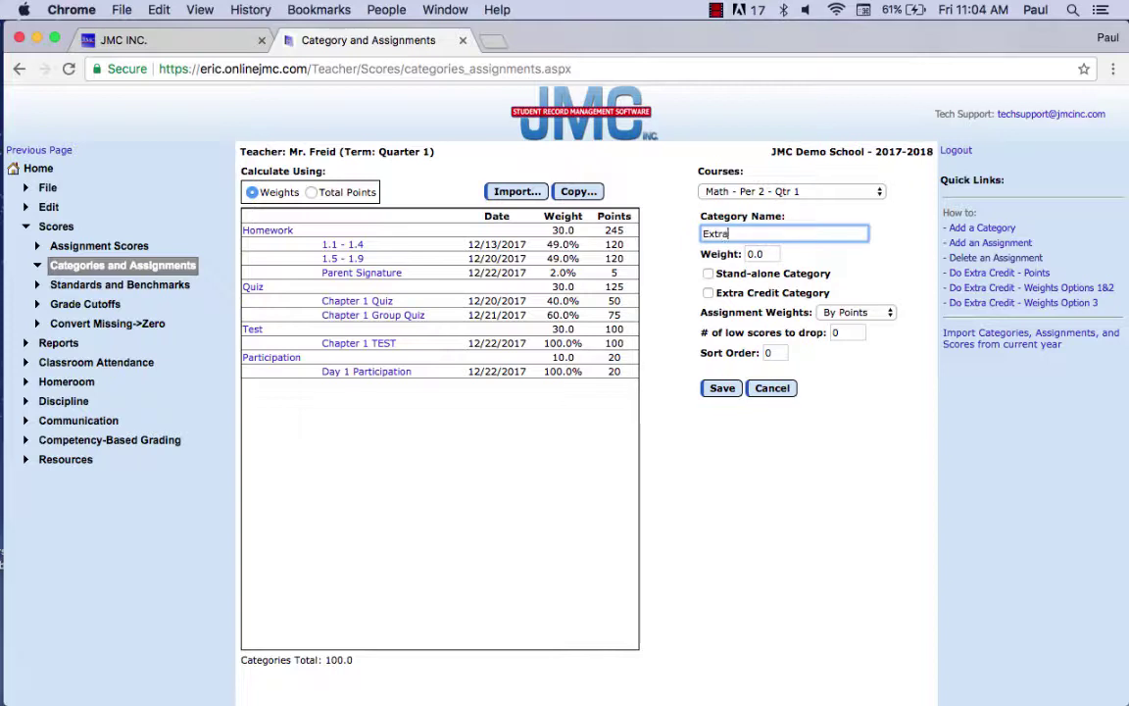
type(" Credit")
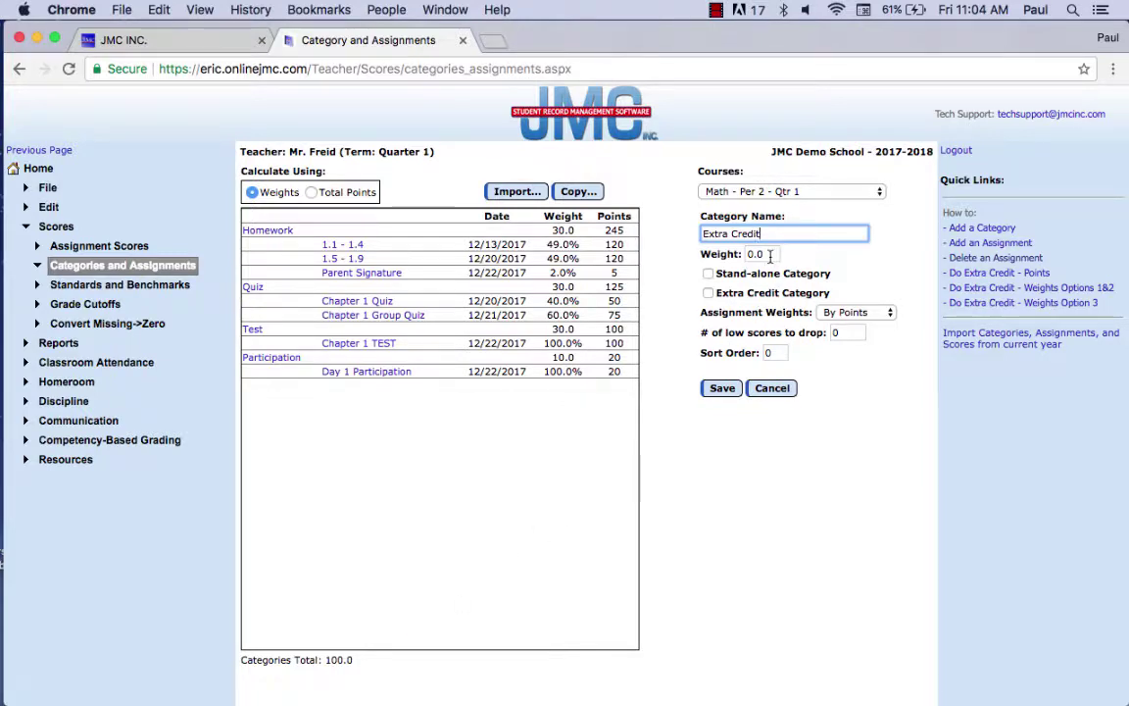
key("Tab")
type("2")
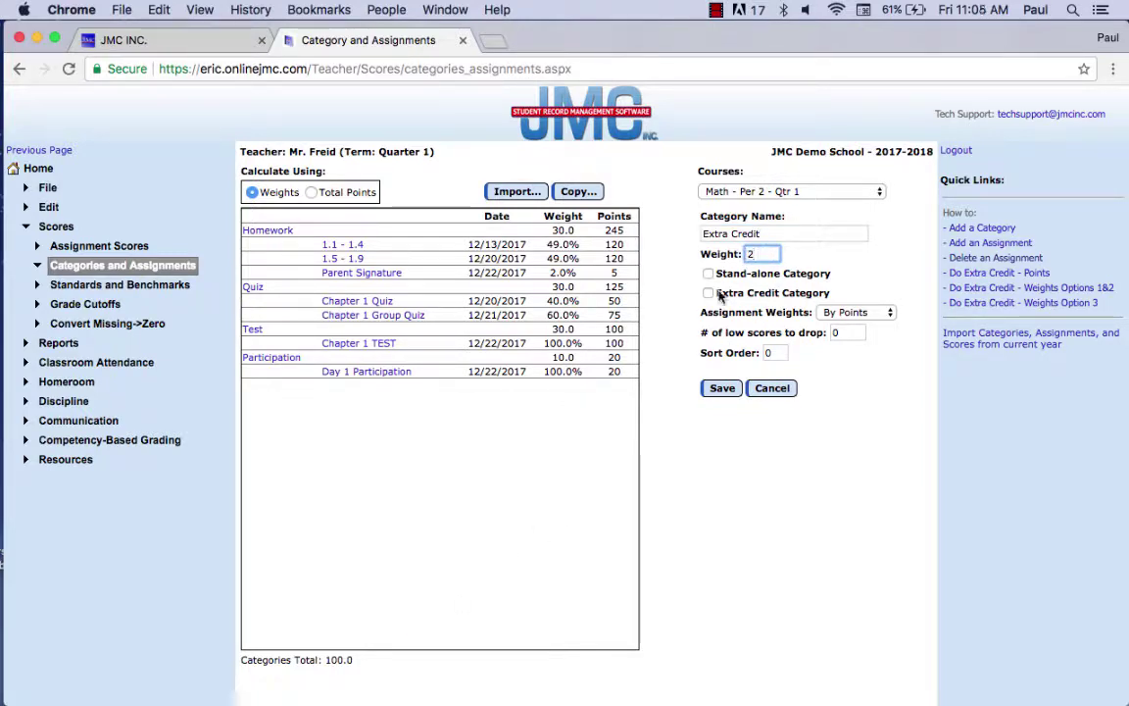
Step: Mark the category stand-alone extra credit, rename it Extra Credit 1, and set max score 20
left_click(709, 294)
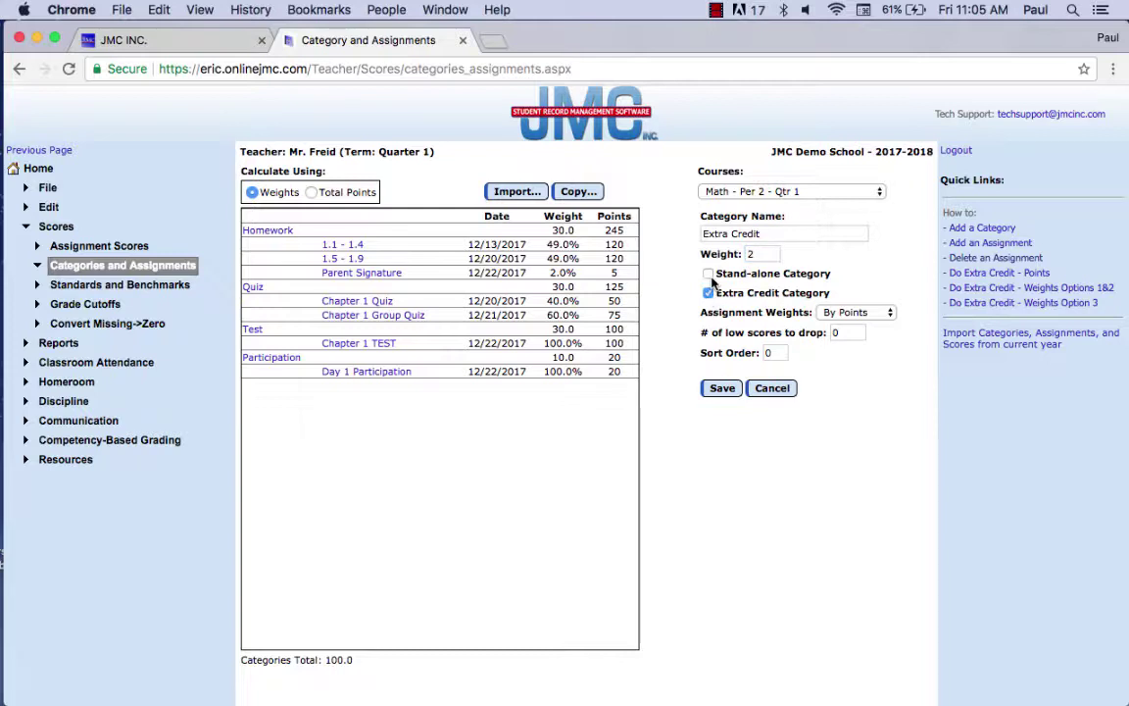
left_click(709, 275)
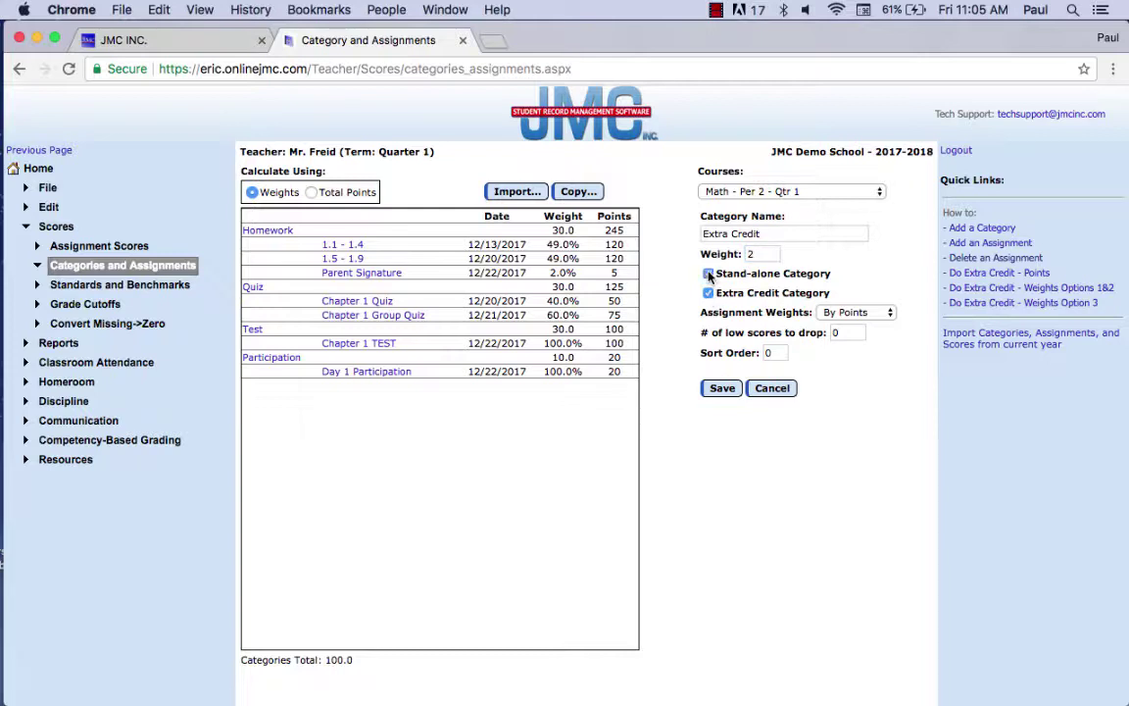
left_click(773, 235)
type("1")
key("BackSpace")
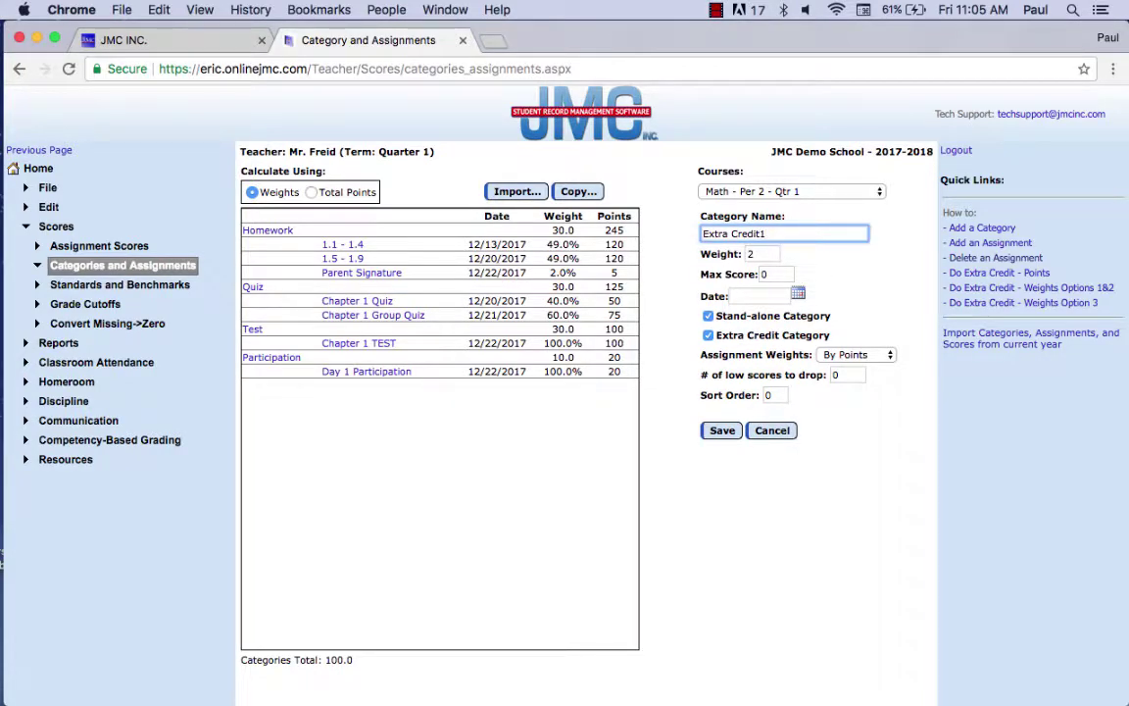
type("1")
key("Tab")
key("Tab")
type("20")
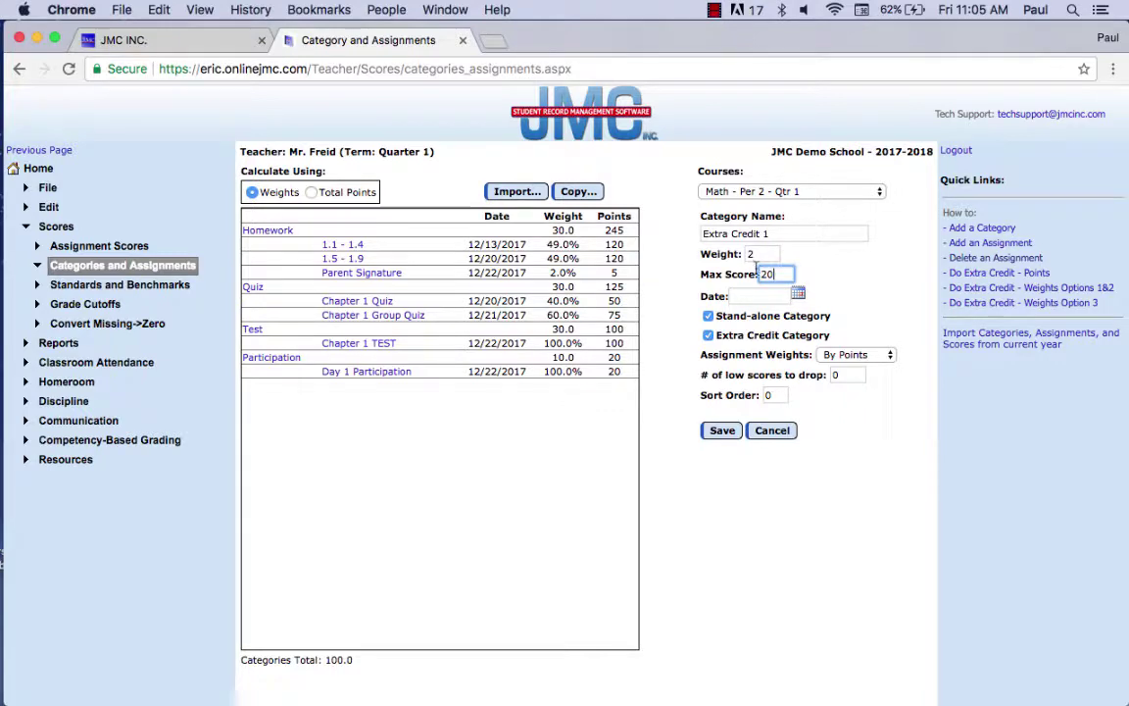
Step: Date Extra Credit 1 January 11, 2018, save it, and go back to Assignment Scores
left_click(798, 293)
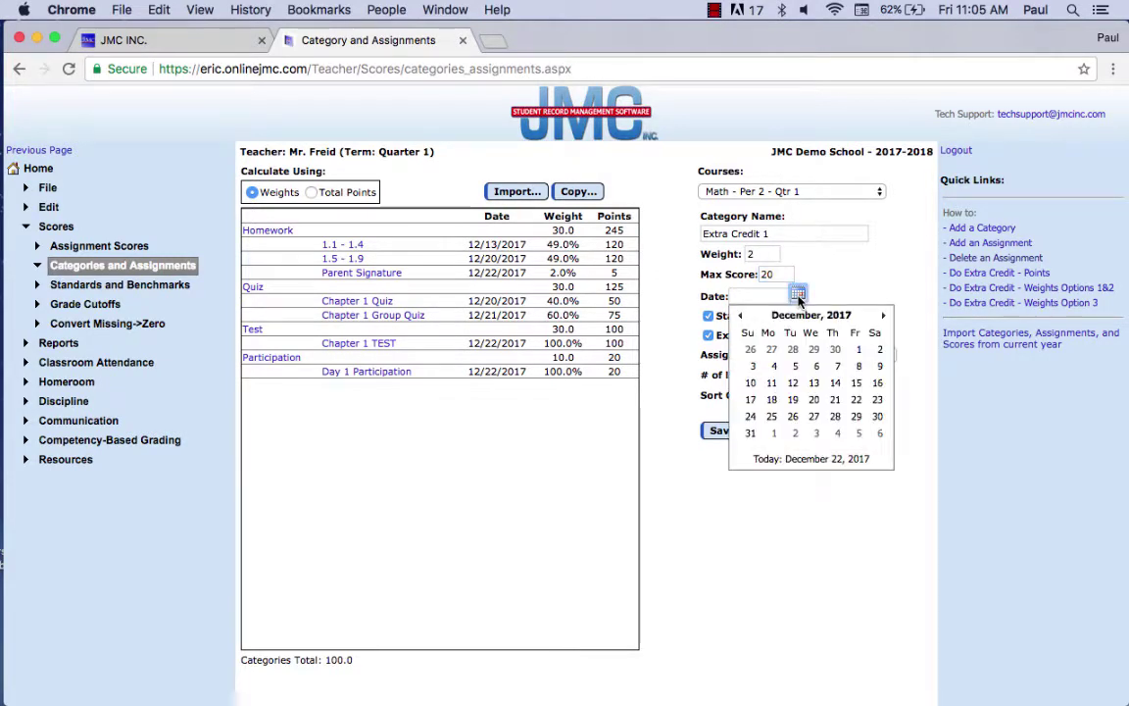
left_click(882, 317)
left_click(836, 367)
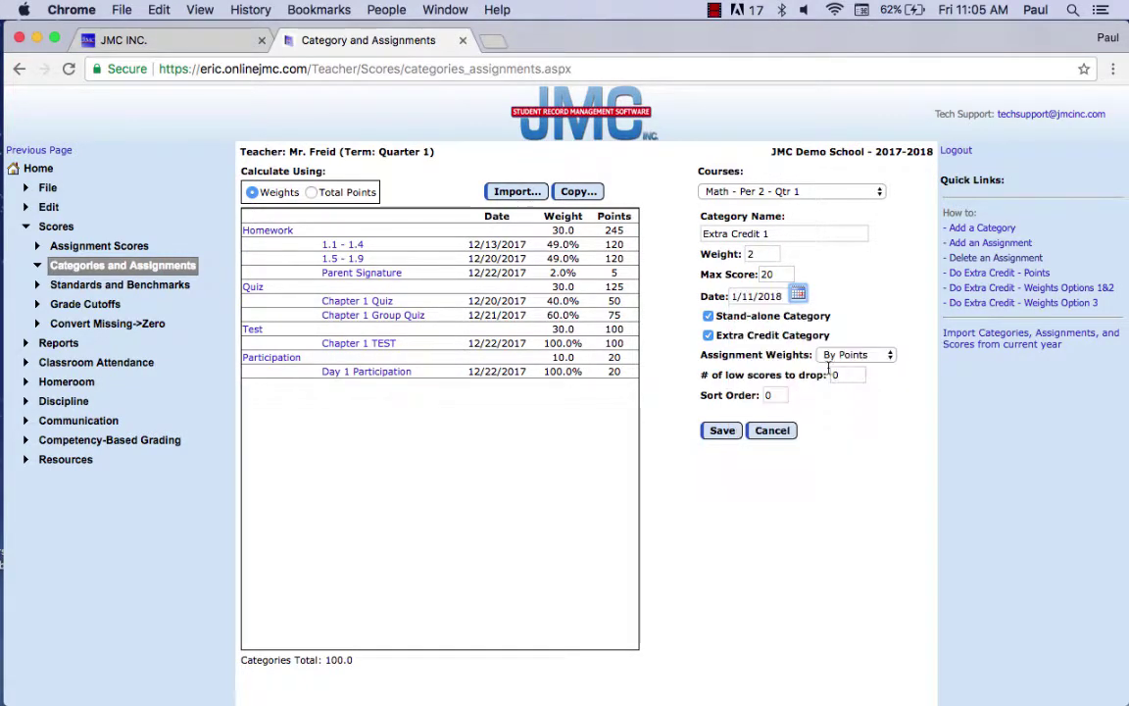
left_click(721, 431)
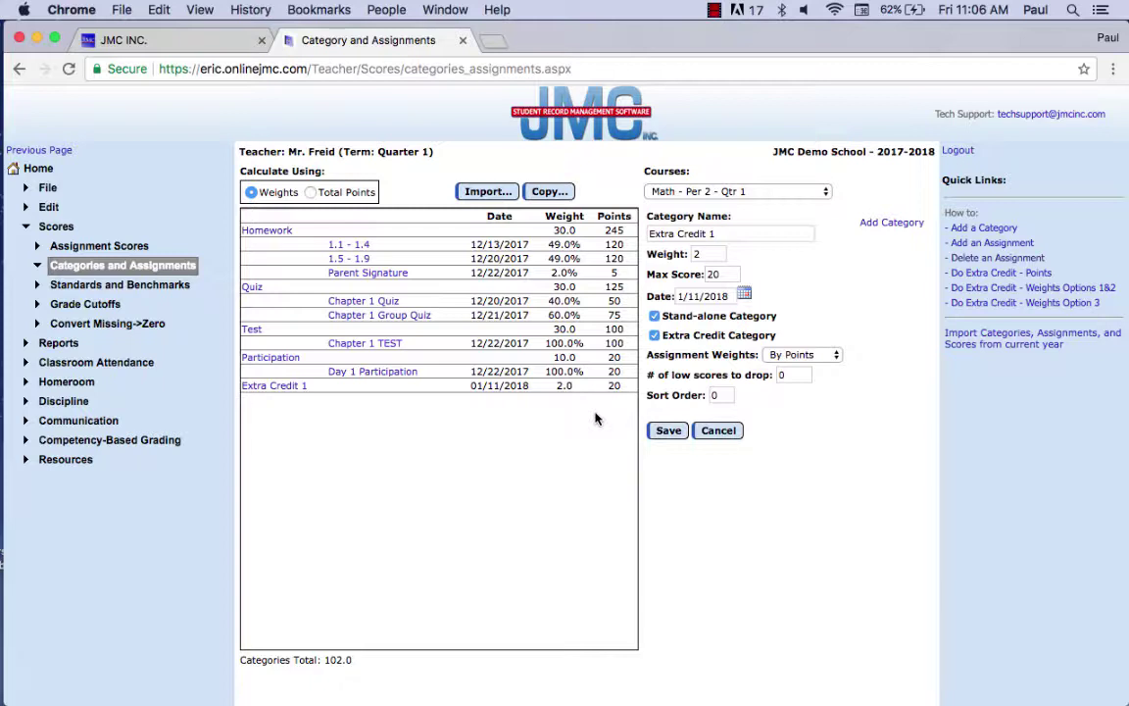
left_click(129, 248)
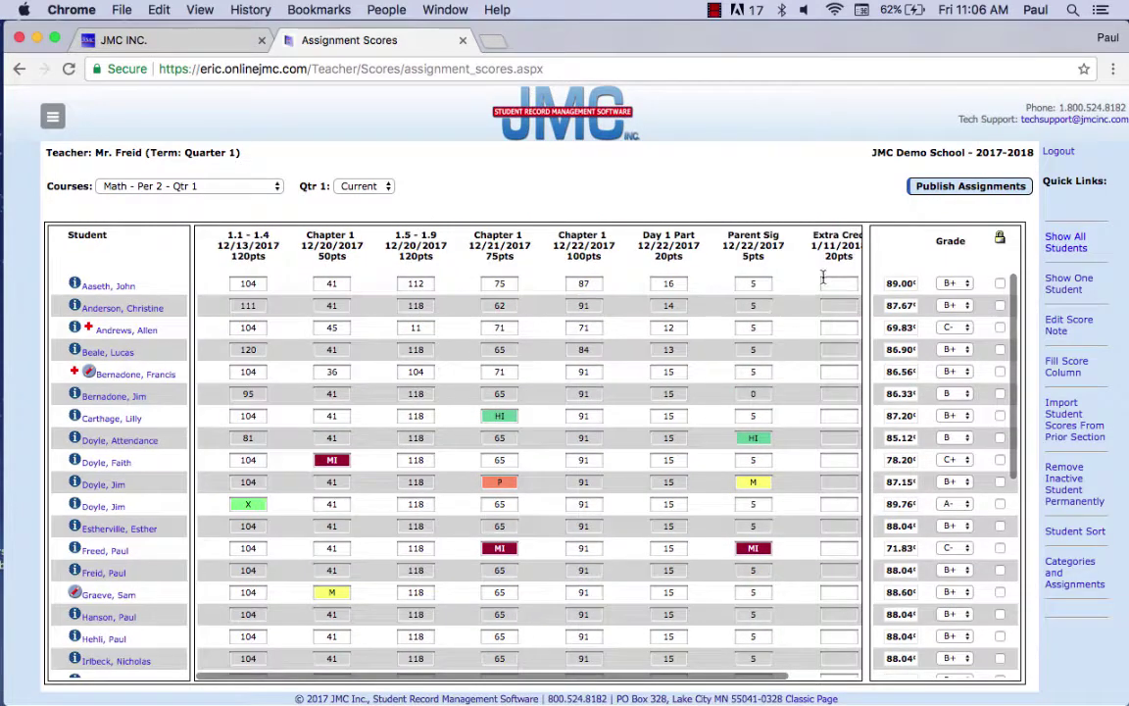
Step: Enter 5 Extra Credit 1 points for the first student, raising the grade to 89.50 A-
left_click(839, 283)
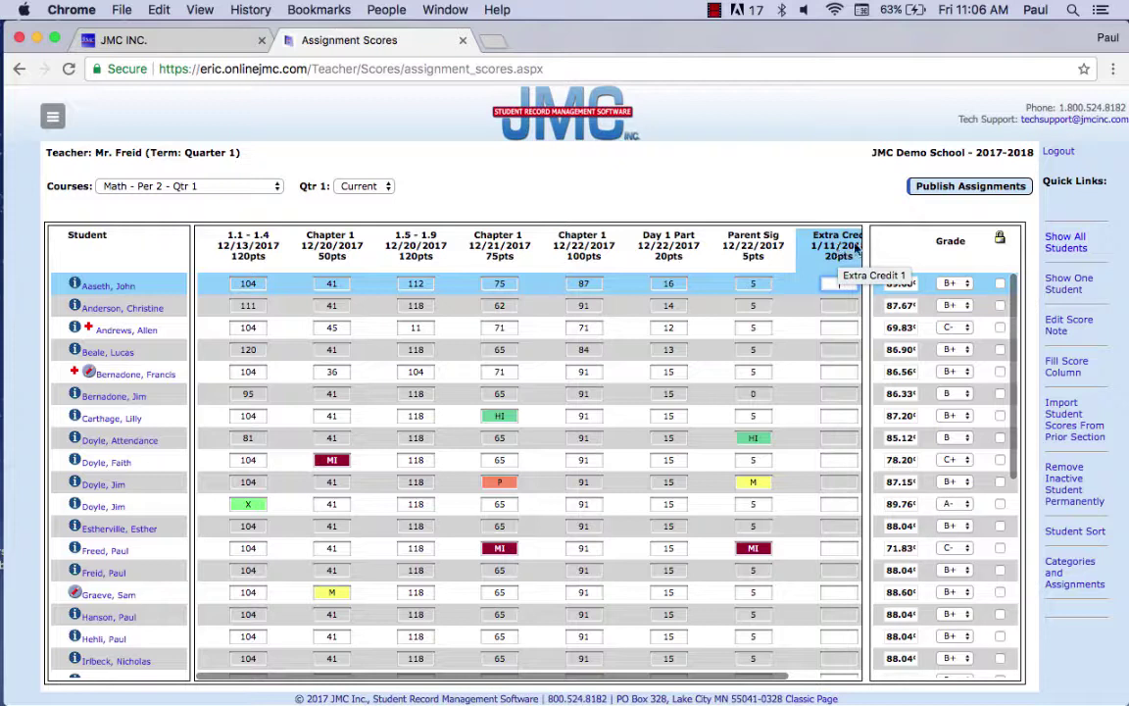
type("5")
key("Return")
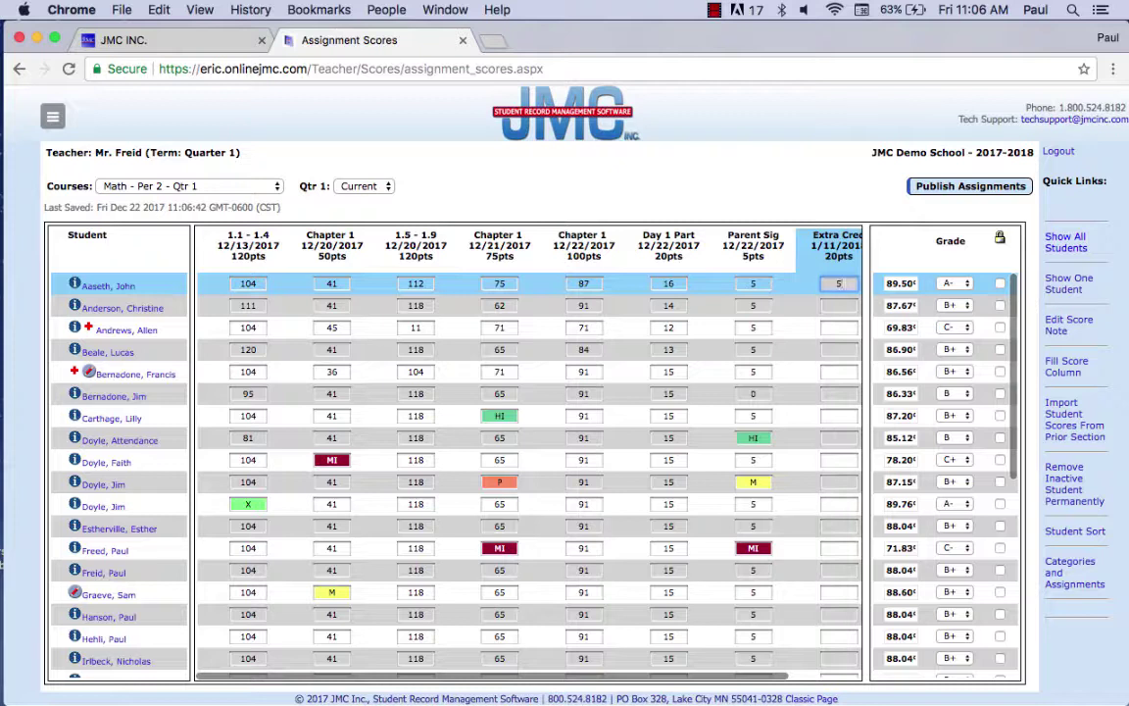
left_click(842, 283)
left_click(1059, 578)
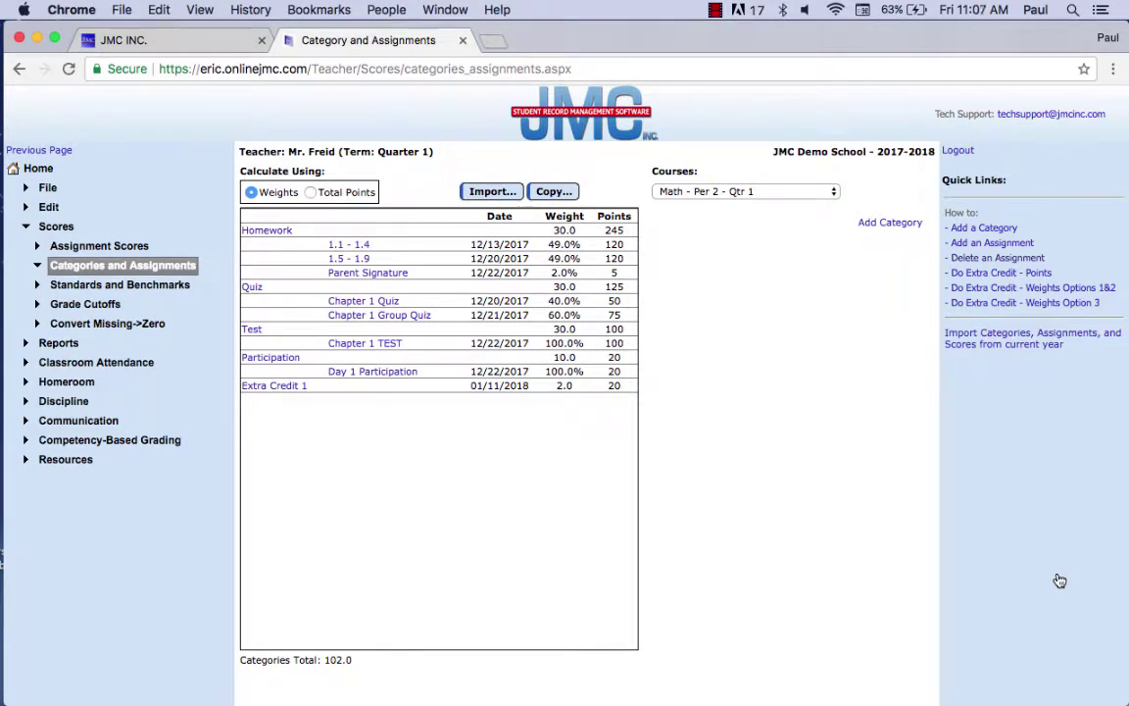
Step: Add another category named Extra Credit 2 with weight 2
left_click(886, 224)
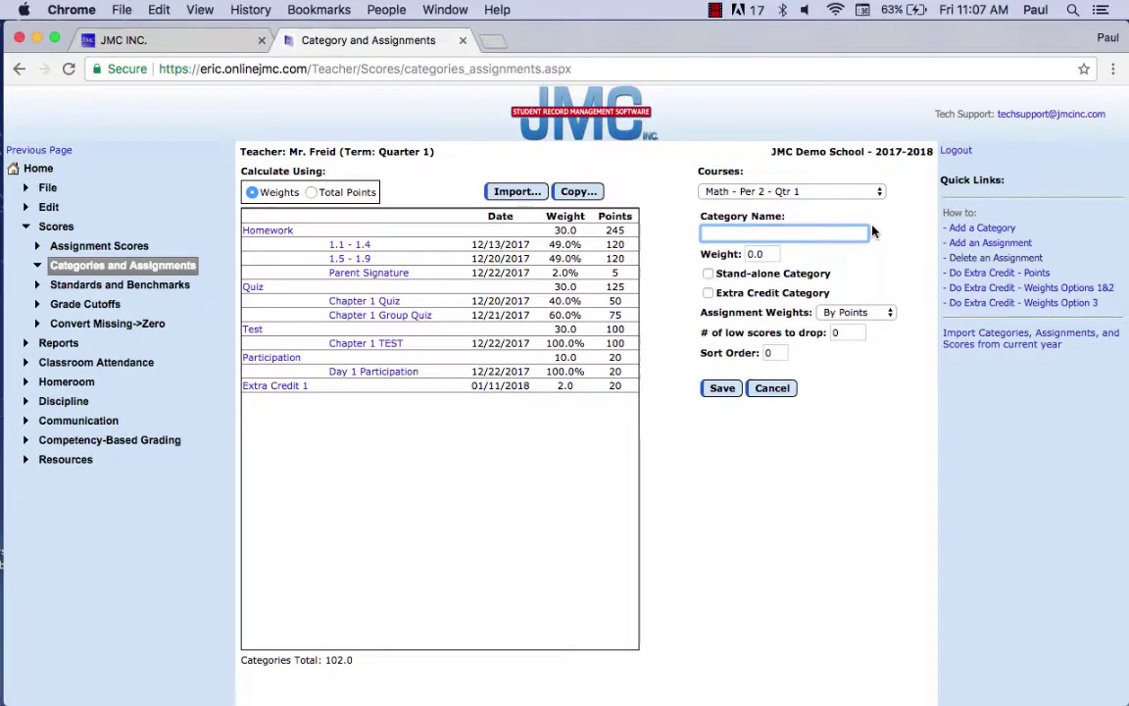
type("Extra Credit 2")
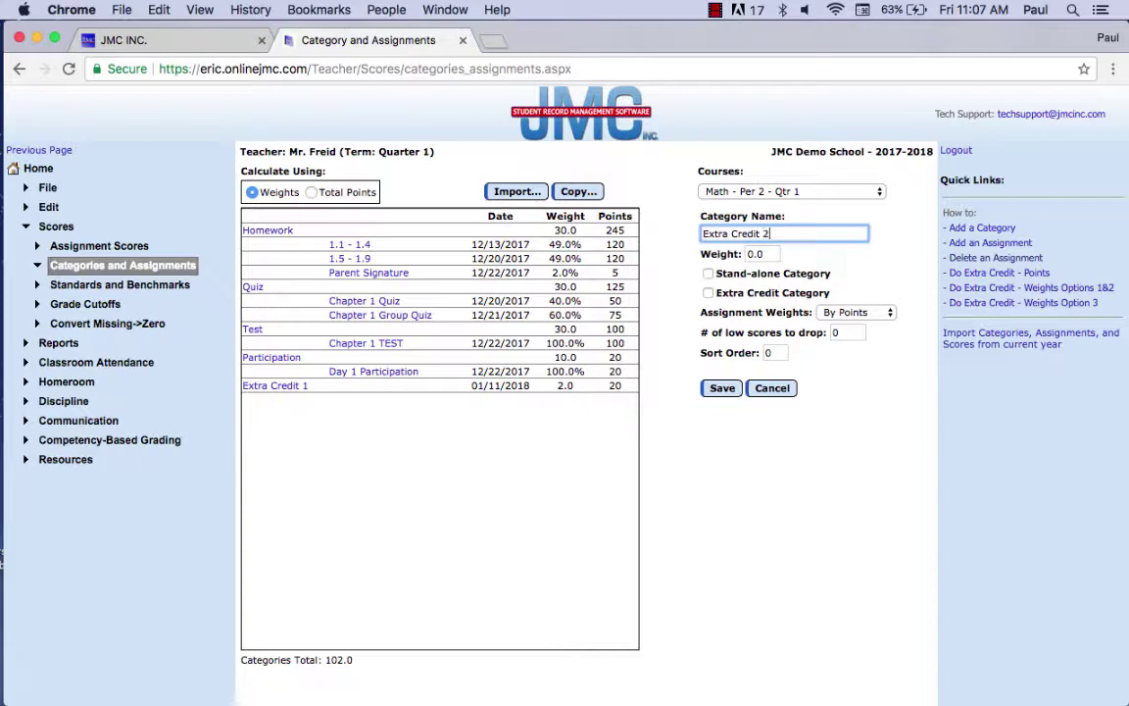
key("Tab")
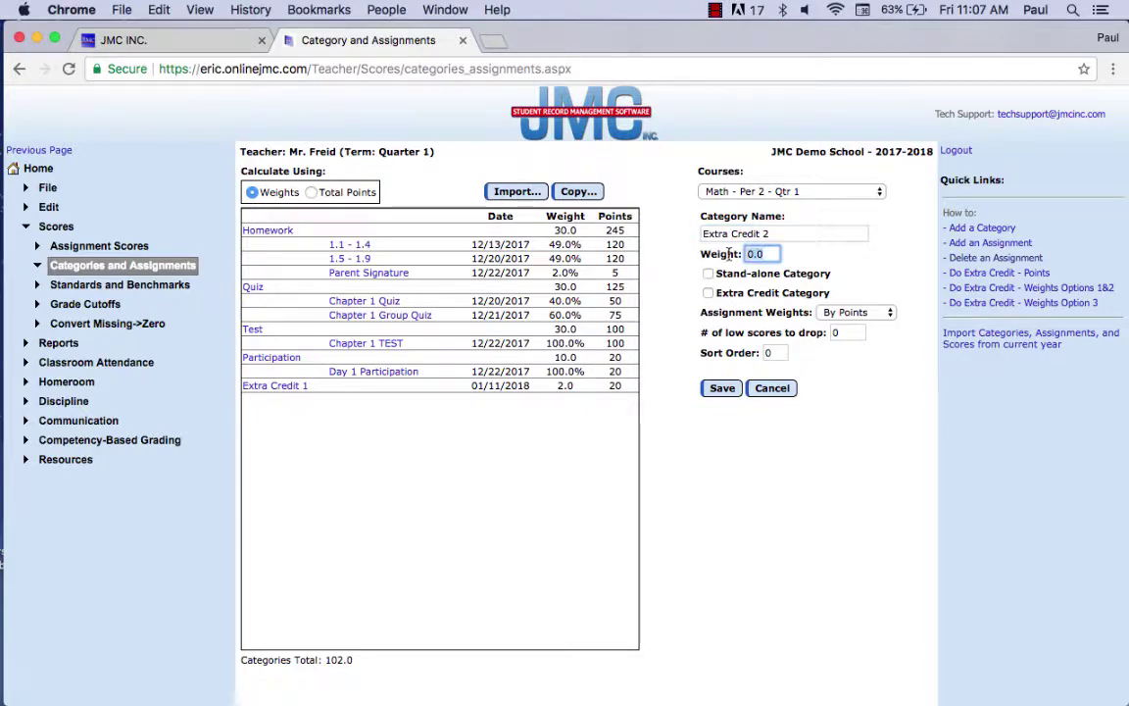
type("2")
Step: Mark Extra Credit 2 as stand-alone extra credit and move its date calendar to January 2018
left_click(708, 275)
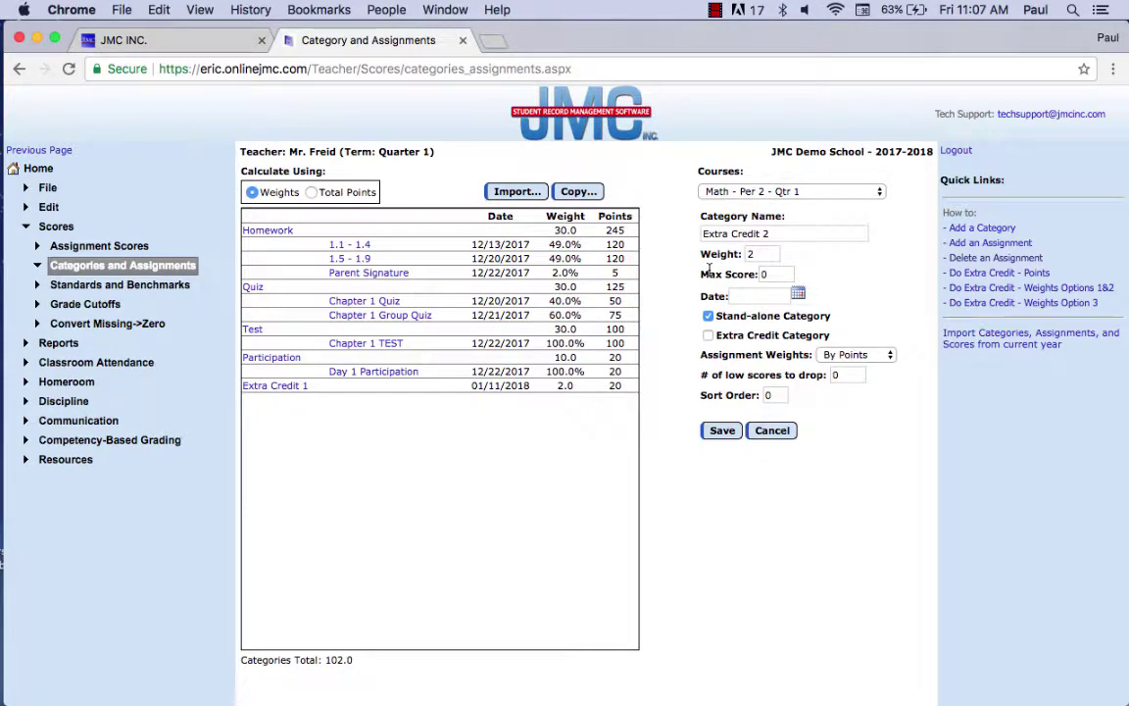
left_click(708, 335)
left_click(798, 293)
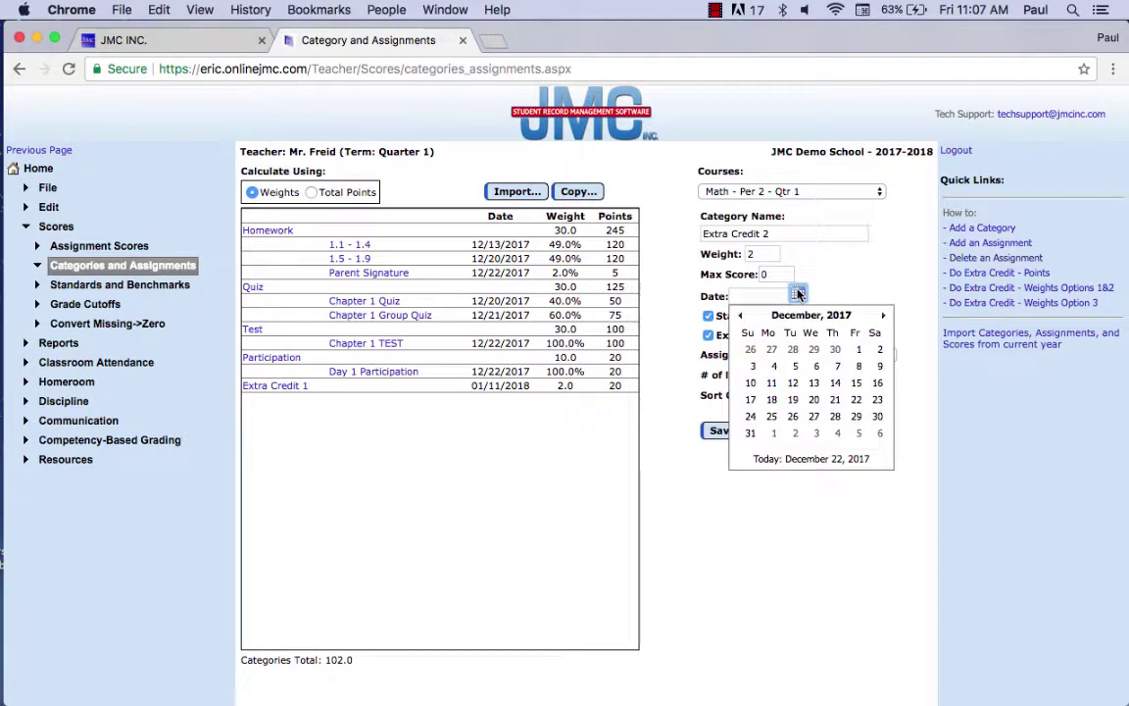
left_click(885, 316)
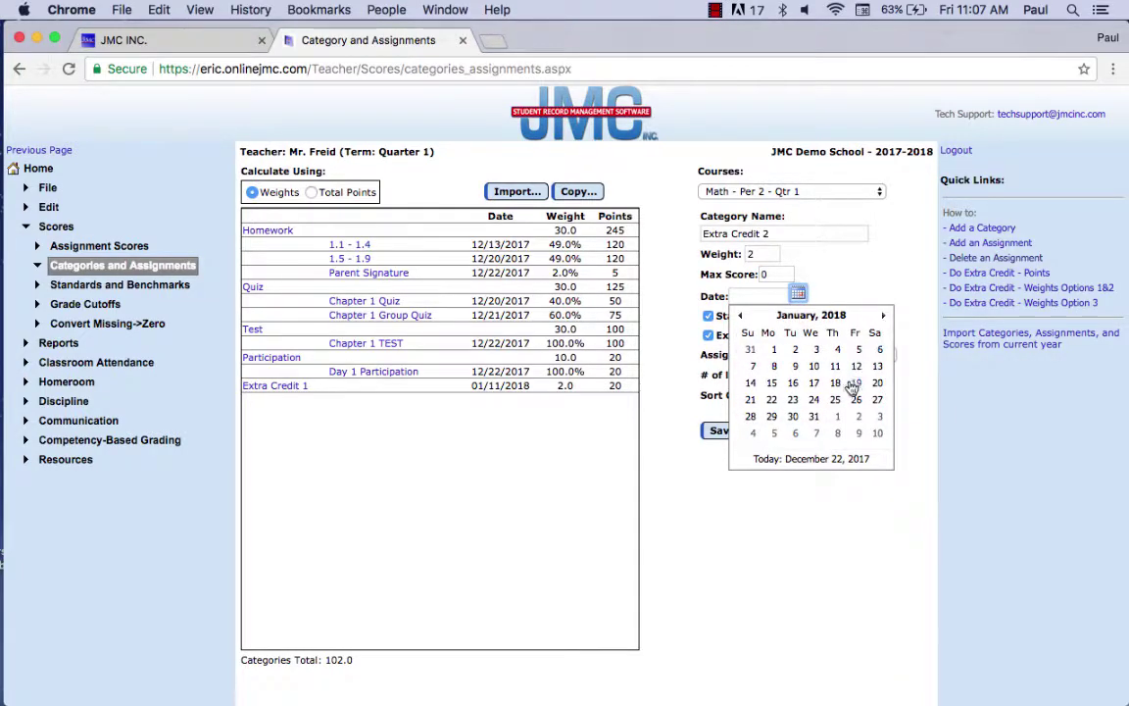